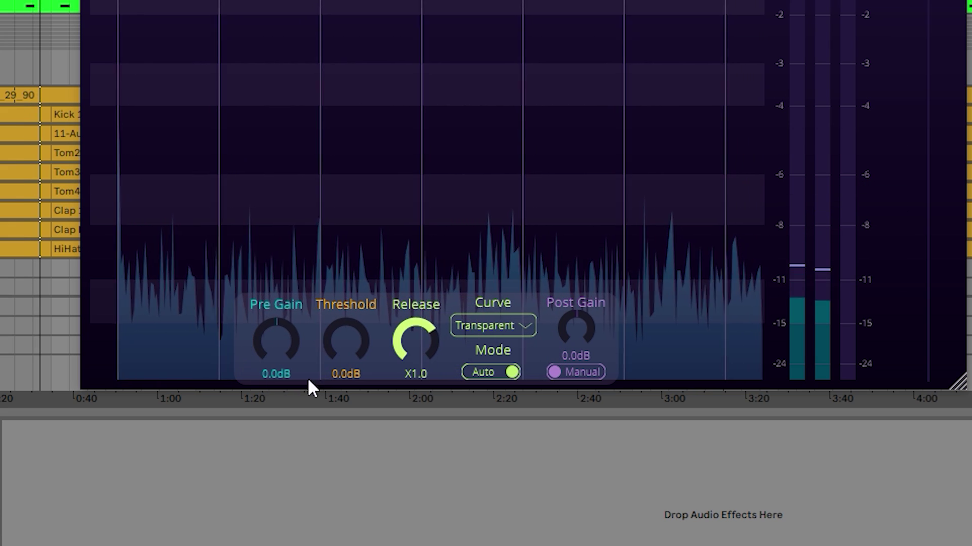
# - Set the limiter's pre gain to 6.2 dB and its threshold to -3.0 dB
pyautogui.click(510, 374)
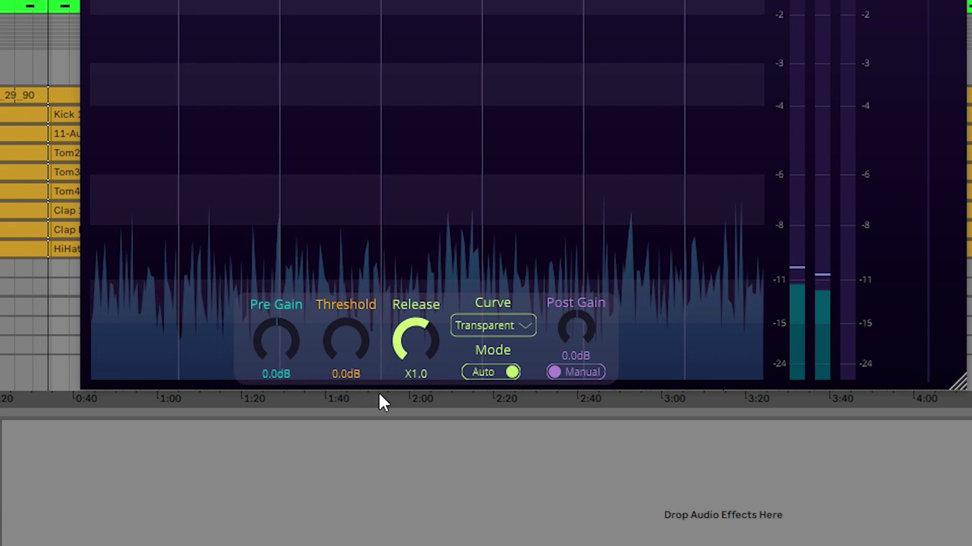
pyautogui.click(512, 372)
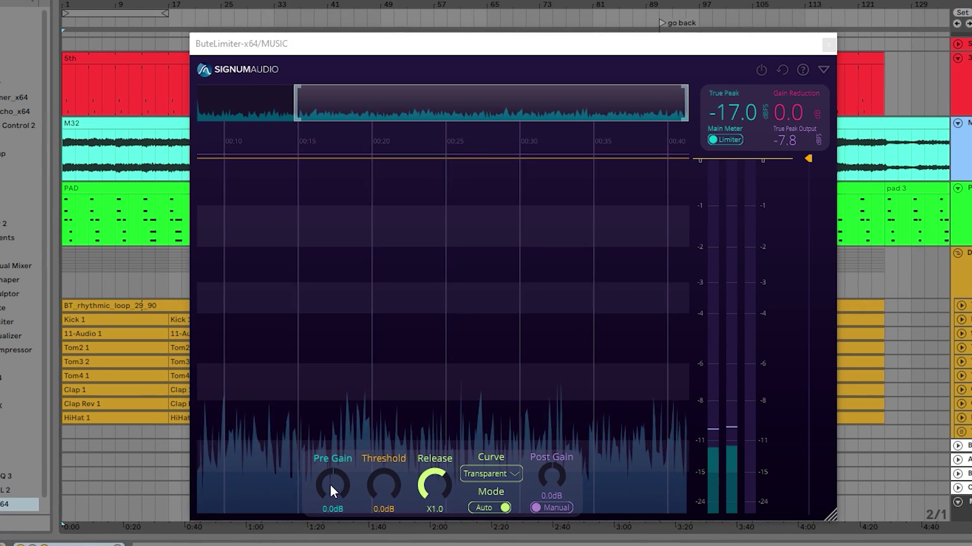
pyautogui.moveTo(278, 349); pyautogui.dragTo(285, 346)
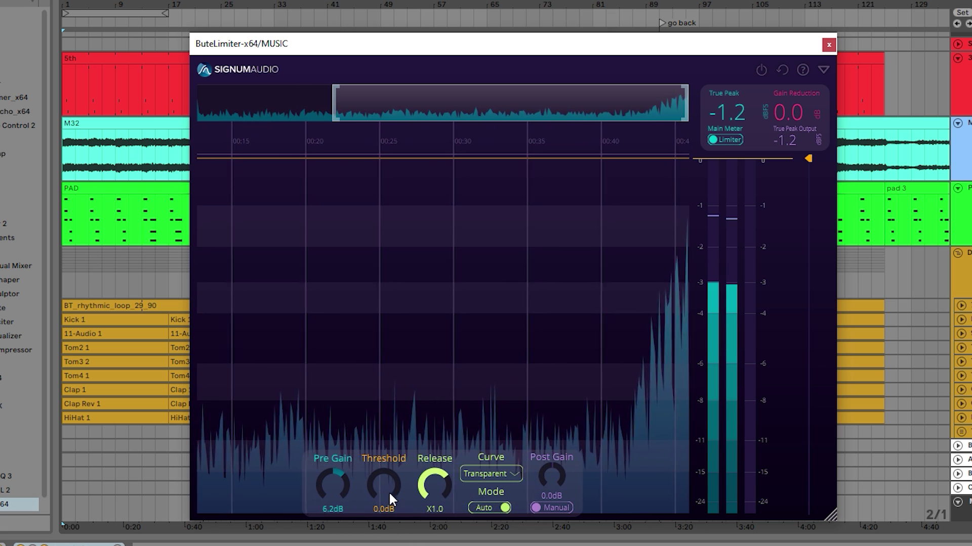
pyautogui.moveTo(389, 492); pyautogui.dragTo(353, 493)
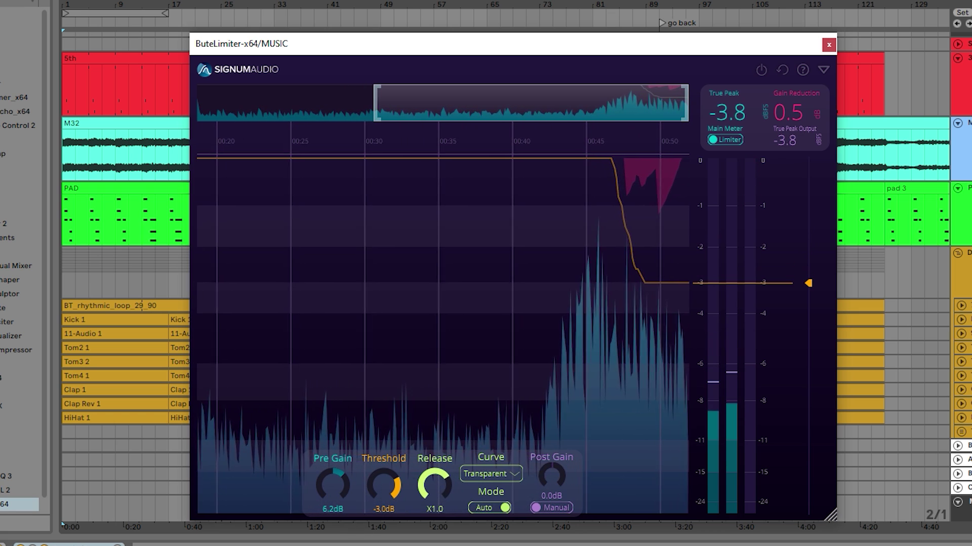
# - Switch the release mode to manual and back to auto, and set the auto release reactivity to X0.10
pyautogui.click(486, 508)
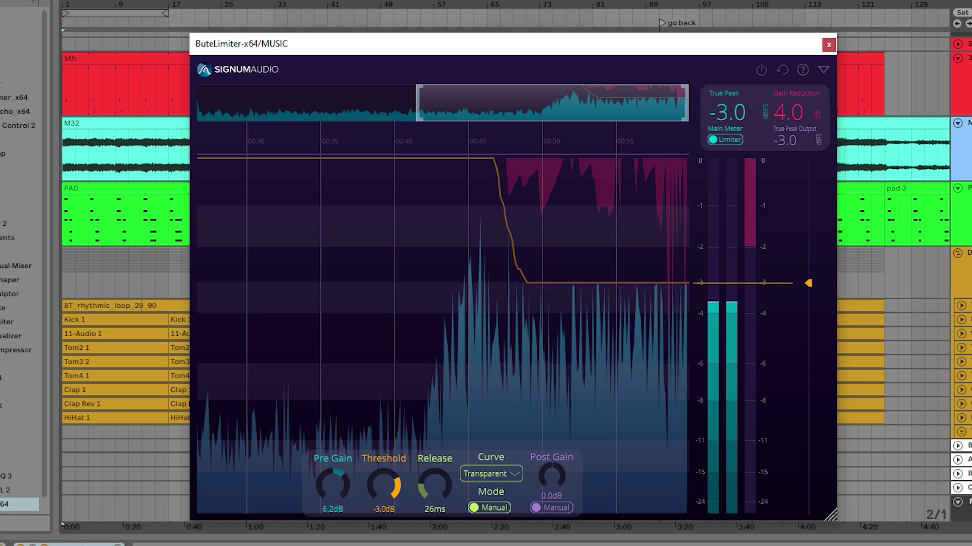
pyautogui.click(494, 507)
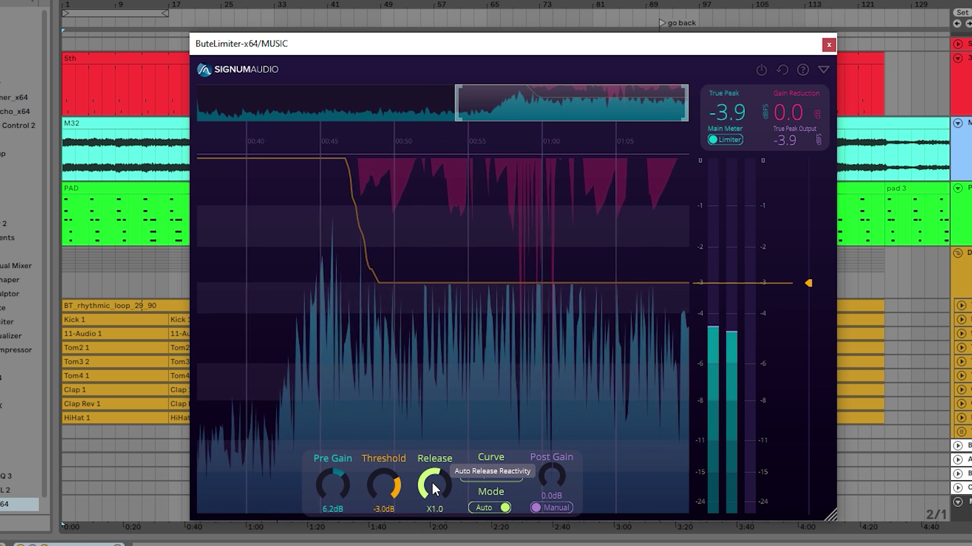
pyautogui.moveTo(431, 481); pyautogui.dragTo(420, 481)
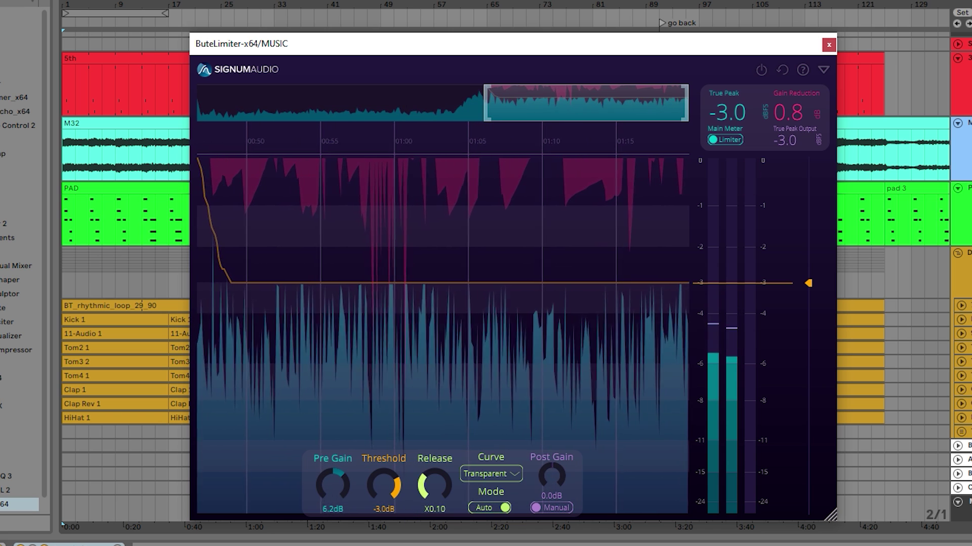
# - Try auto post gain with a max target of -2.0 dB, and return the post gain to manual
pyautogui.moveTo(551, 478); pyautogui.dragTo(551, 477)
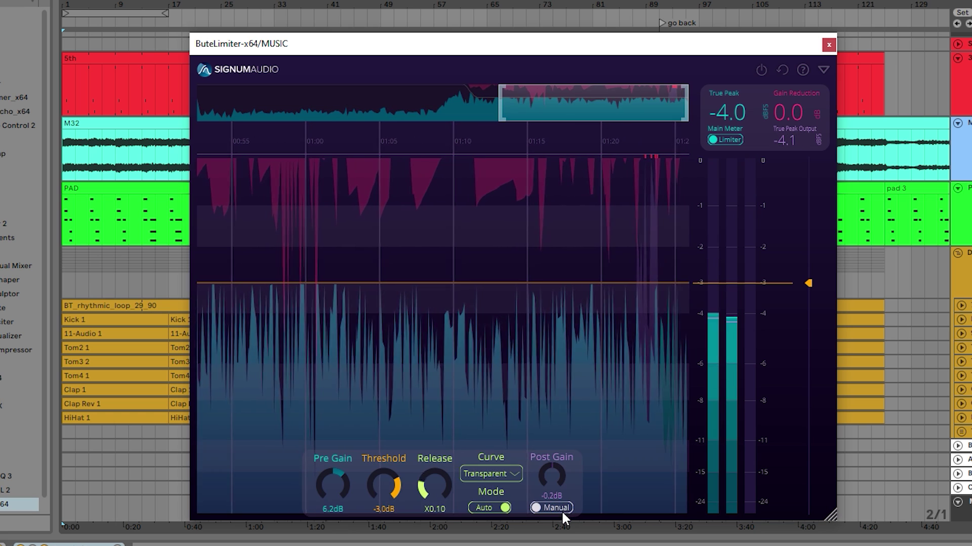
pyautogui.click(561, 510)
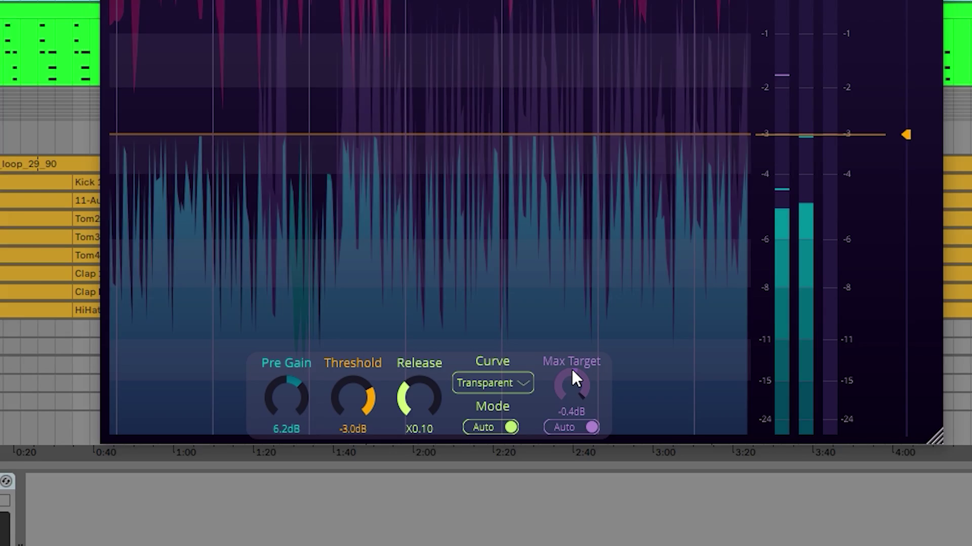
pyautogui.moveTo(552, 477); pyautogui.dragTo(551, 476)
pyautogui.moveTo(596, 285); pyautogui.dragTo(595, 333)
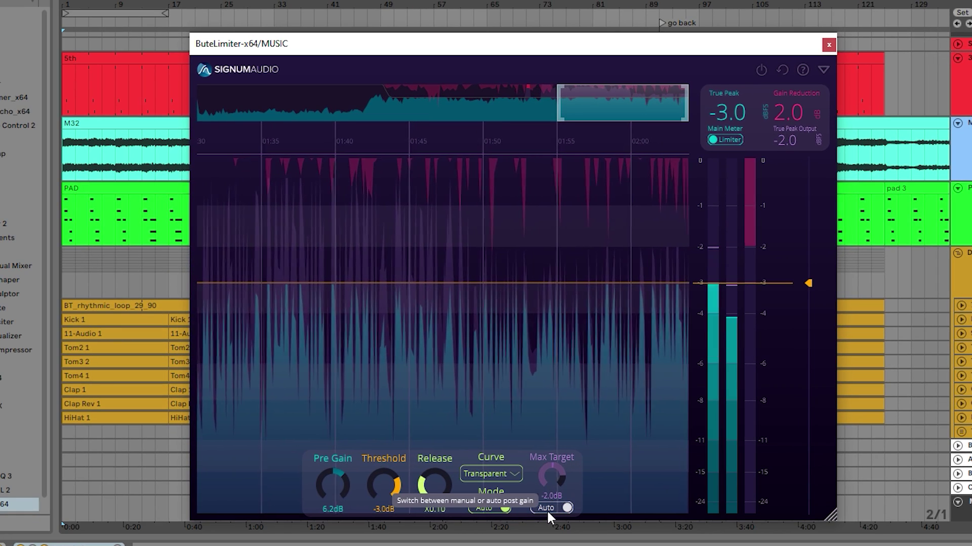
pyautogui.click(546, 509)
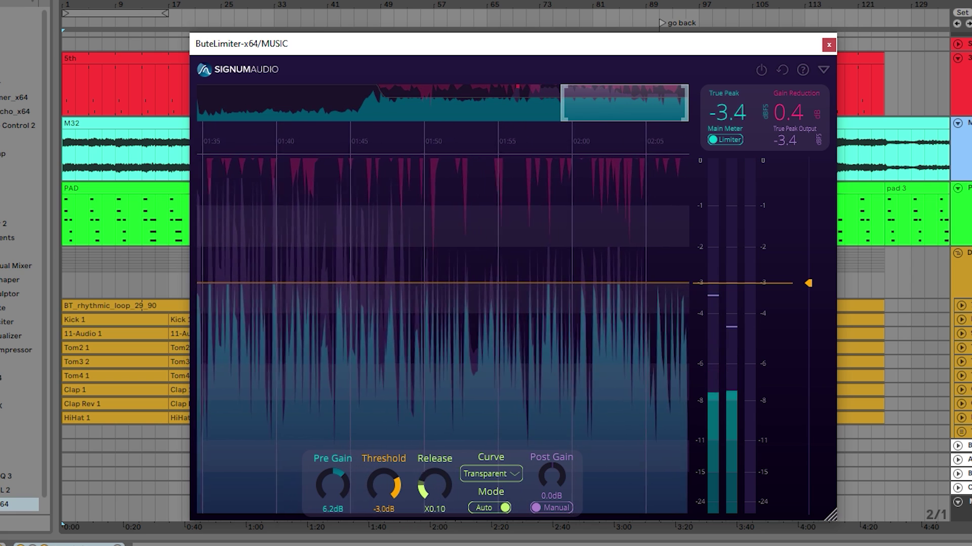
# - Raise the threshold to -0.4 dB and the pre gain to 6.4 dB
pyautogui.moveTo(808, 283); pyautogui.dragTo(806, 177)
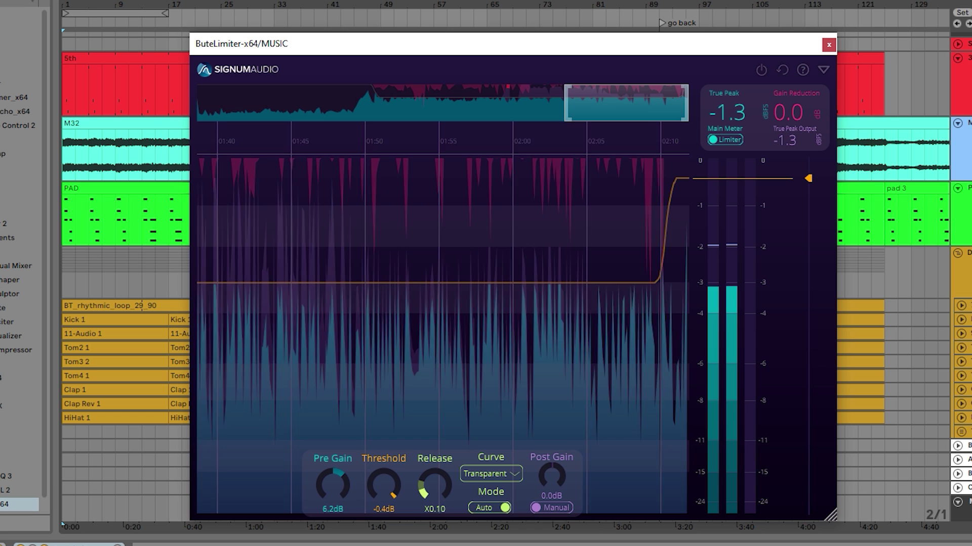
pyautogui.moveTo(339, 488); pyautogui.dragTo(339, 468)
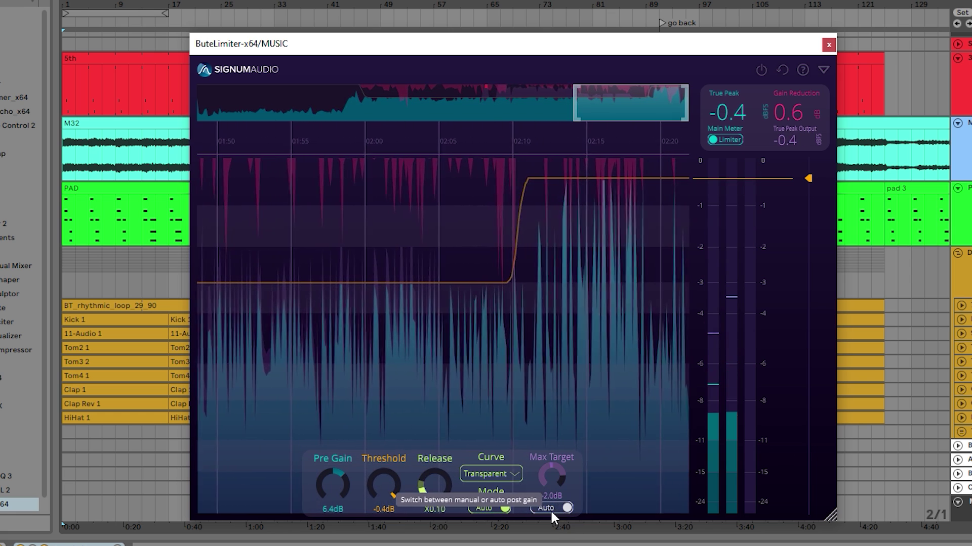
# - Use auto post gain with a max target of 0.0 dB, and lower the threshold to -2.7 dB
pyautogui.click(552, 509)
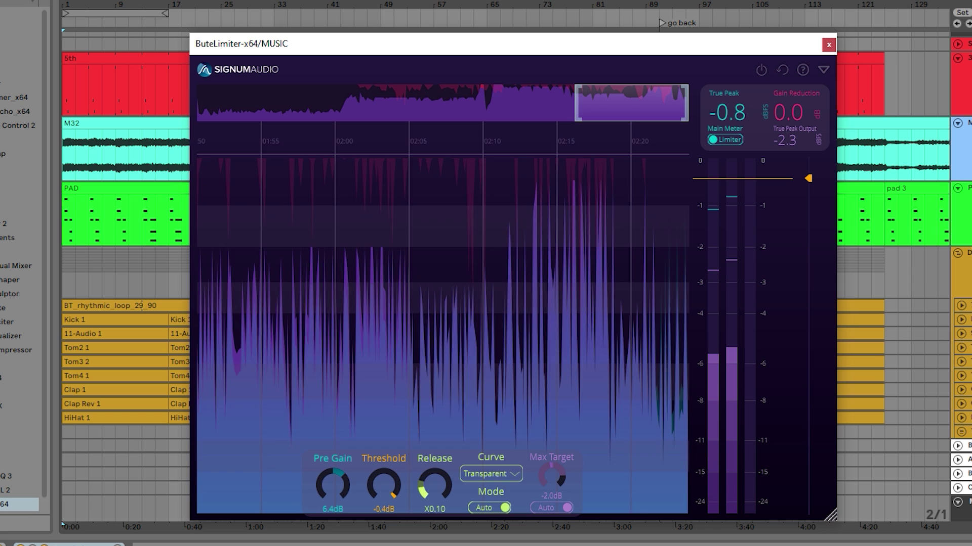
pyautogui.moveTo(552, 478); pyautogui.dragTo(552, 475)
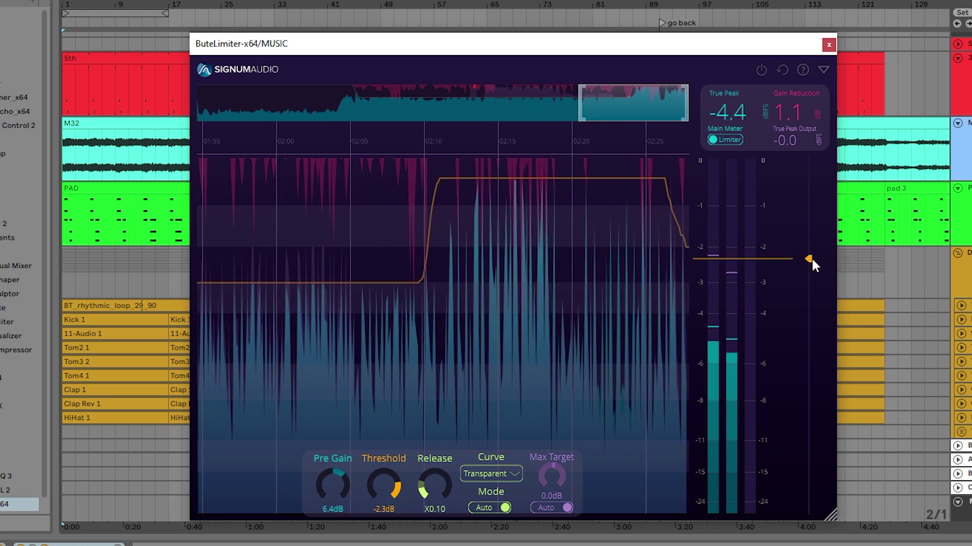
pyautogui.moveTo(812, 275); pyautogui.dragTo(814, 275)
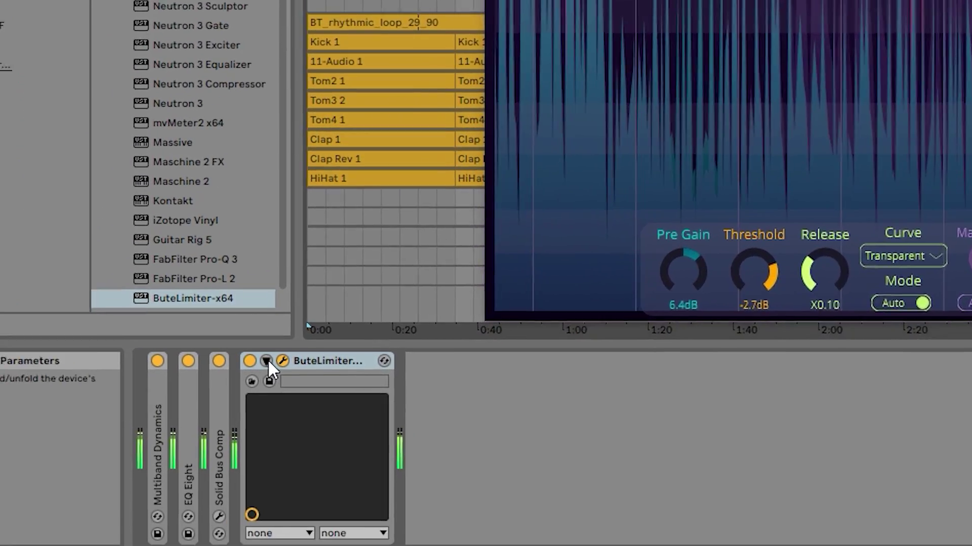
# - Set the pre gain to 6.6 dB and the threshold to -2.9 dB, with the post gain in manual mode at 2.8 dB
pyautogui.click(267, 360)
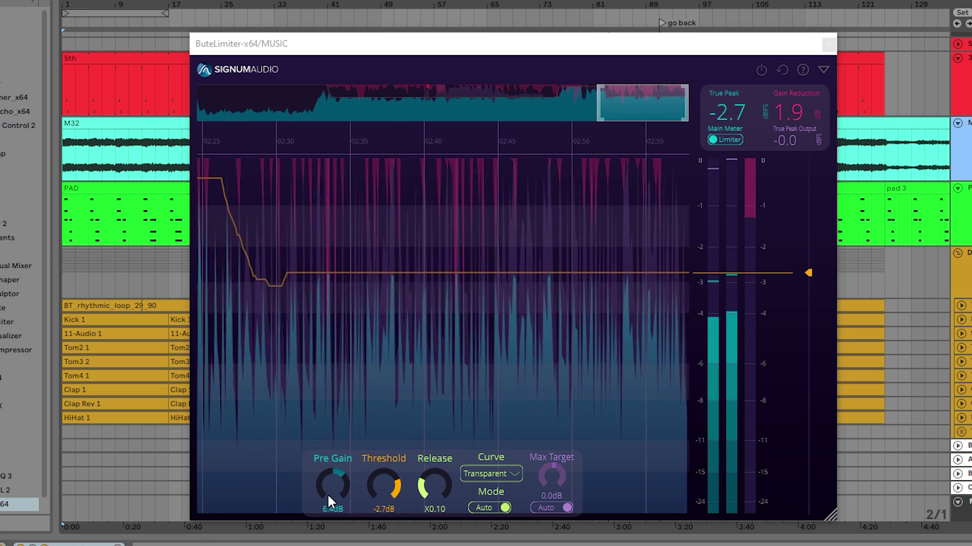
pyautogui.moveTo(334, 482); pyautogui.dragTo(377, 485)
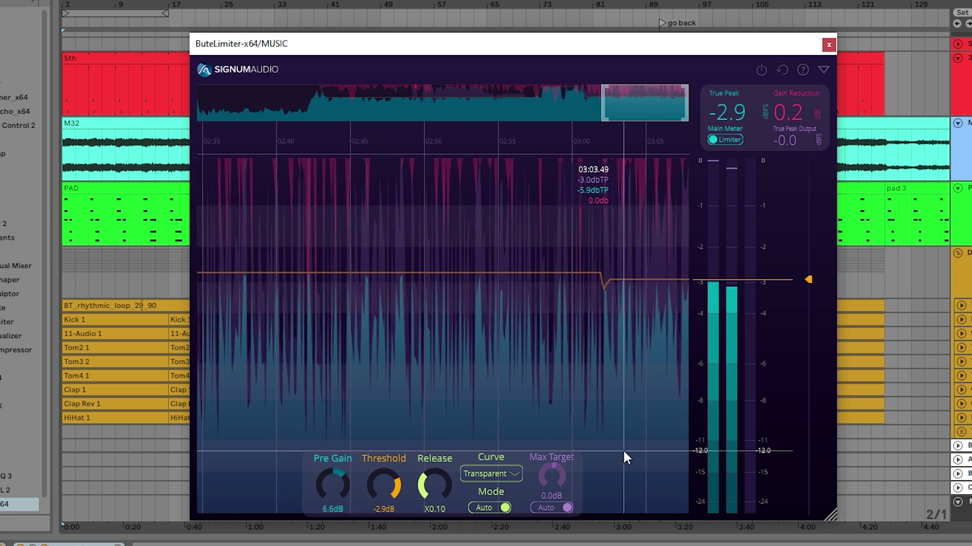
pyautogui.moveTo(552, 476)
pyautogui.mouseDown()
pyautogui.moveTo(531, 476)
pyautogui.moveTo(553, 476)
pyautogui.mouseUp()
pyautogui.click(551, 506)
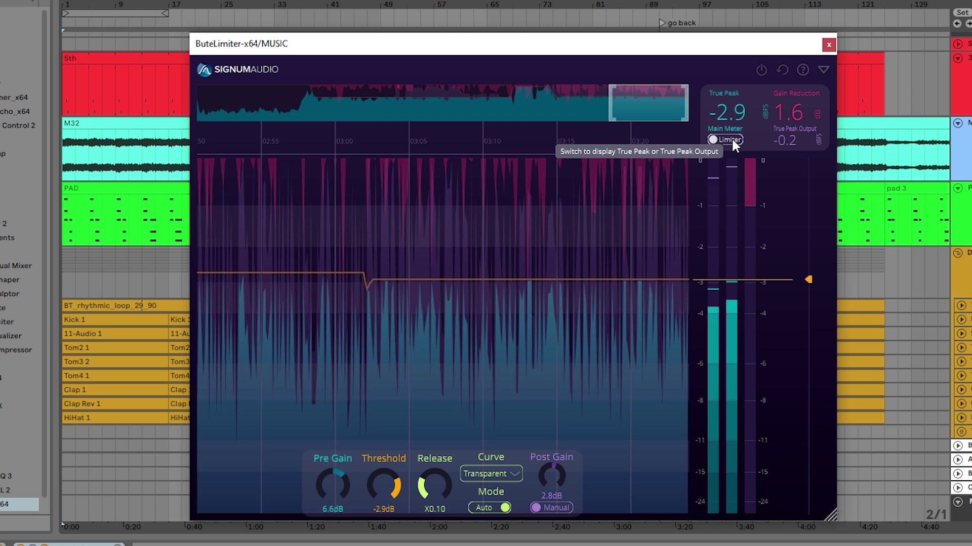
# - Switch the main meter to Output and back to Limiter, and set auto post gain with a max target of -0.8 dB
pyautogui.click(733, 141)
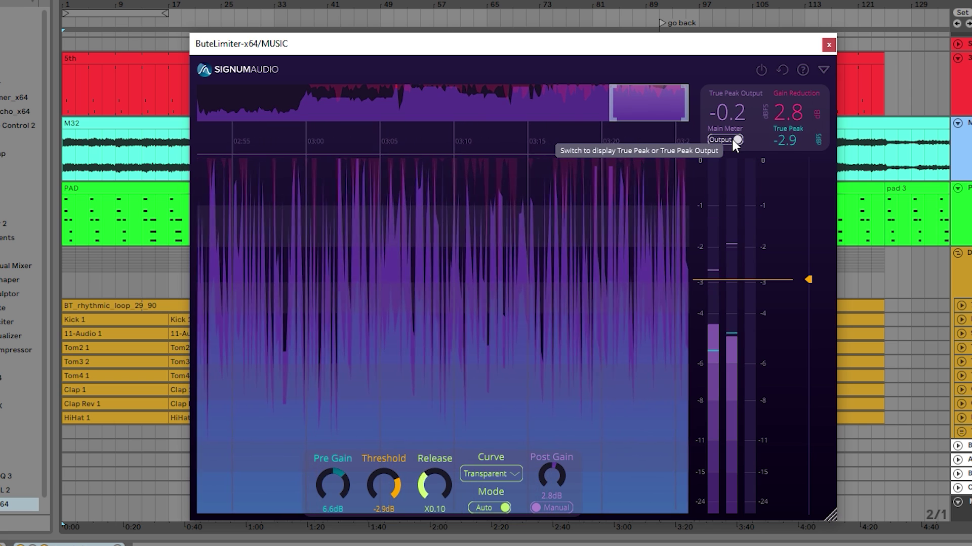
pyautogui.click(734, 141)
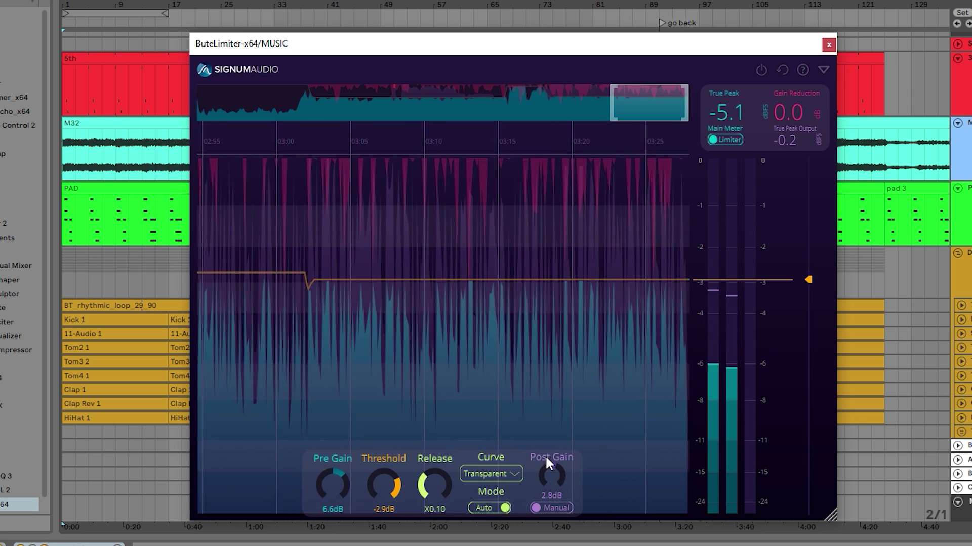
pyautogui.click(546, 463)
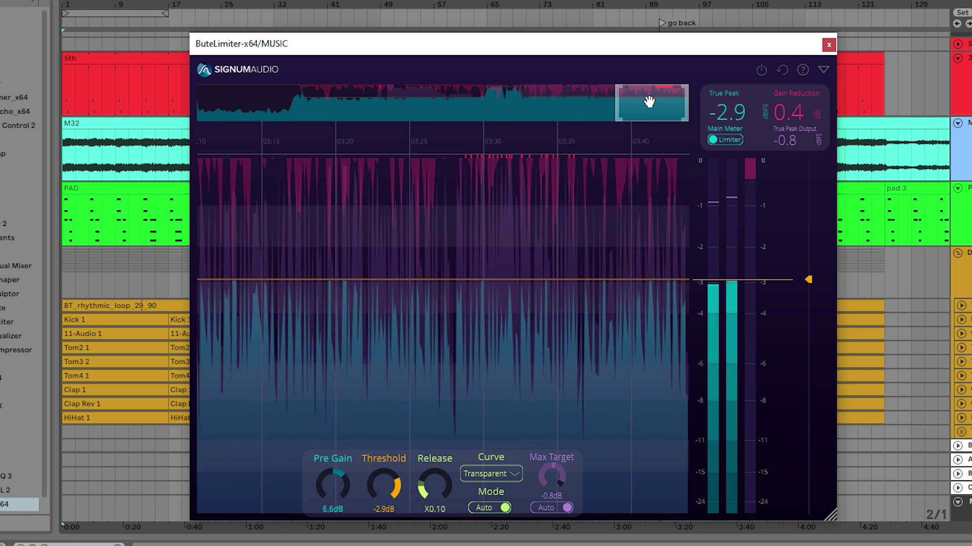
# - Restart playback from the "go back" locator and lower the threshold to -4.0 dB
pyautogui.moveTo(651, 101); pyautogui.dragTo(674, 99)
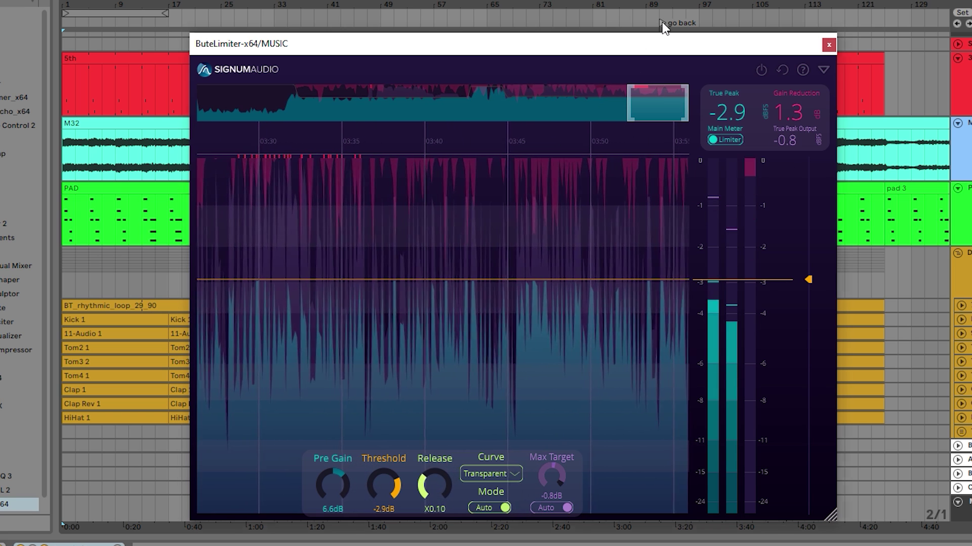
pyautogui.click(661, 24)
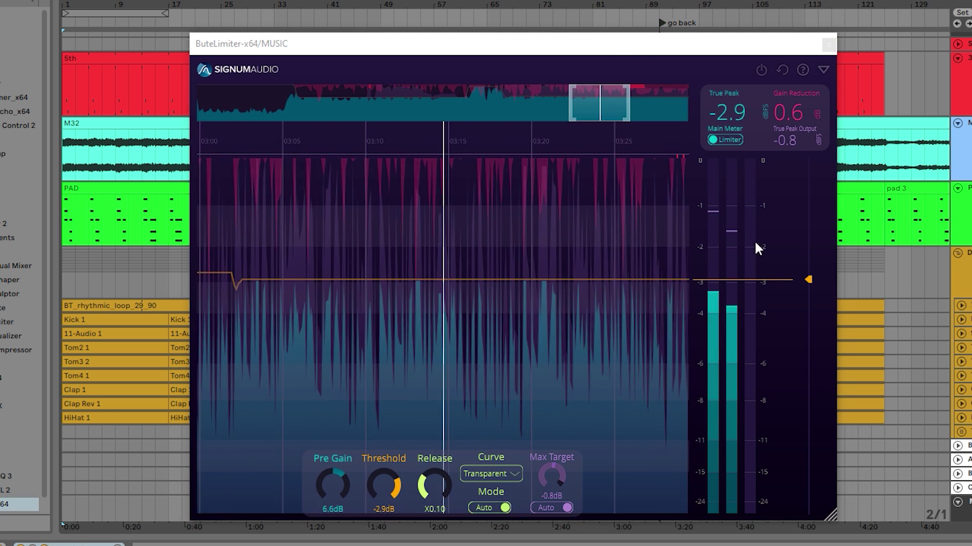
pyautogui.moveTo(807, 281); pyautogui.dragTo(809, 311)
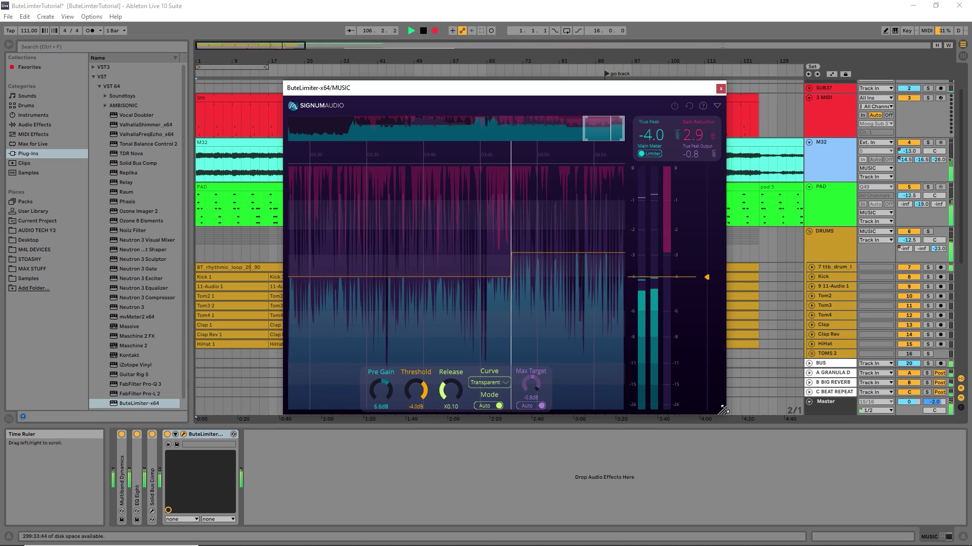
# - Shrink the limiter window to its narrow meter layout, collapse it to the controls-only strip and reposition it over the arrangement
pyautogui.moveTo(723, 410); pyautogui.dragTo(523, 372)
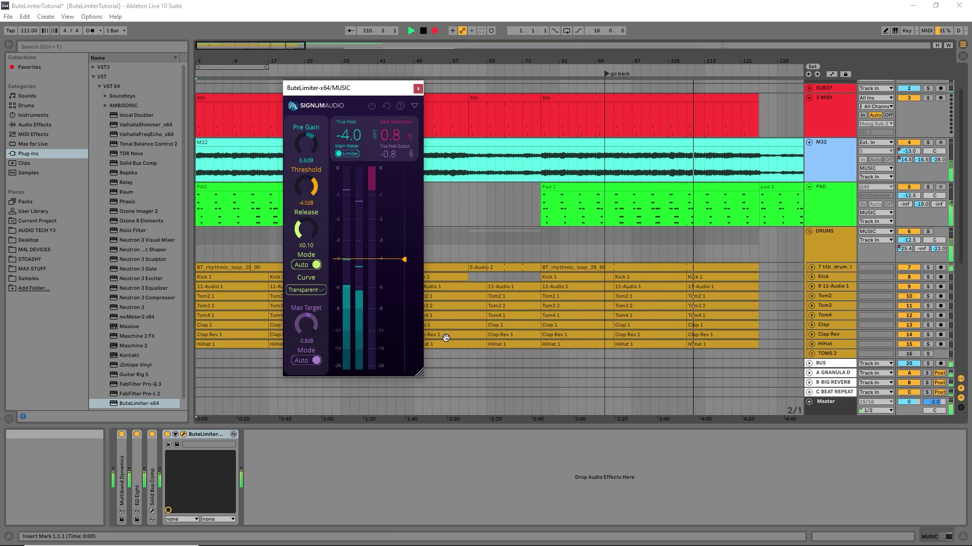
pyautogui.click(413, 106)
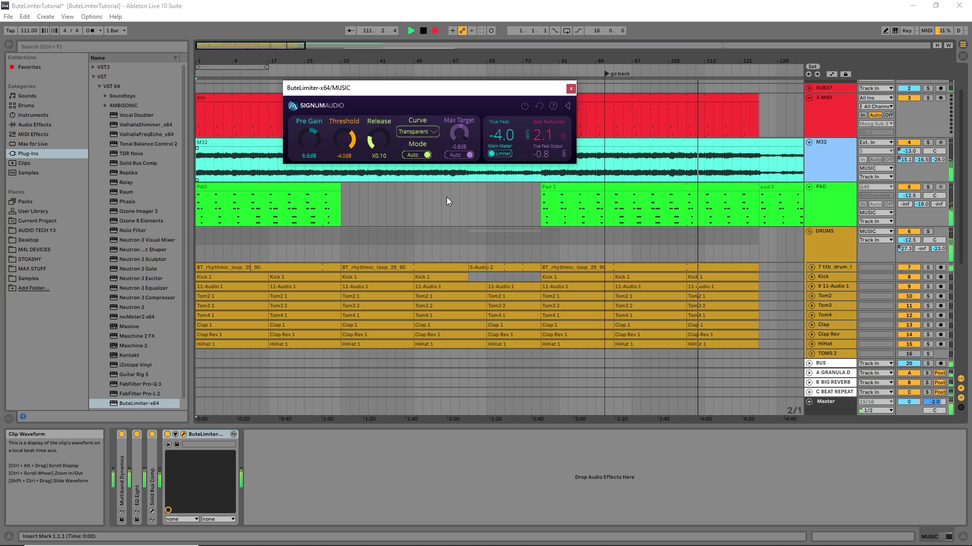
pyautogui.moveTo(437, 86); pyautogui.dragTo(588, 219)
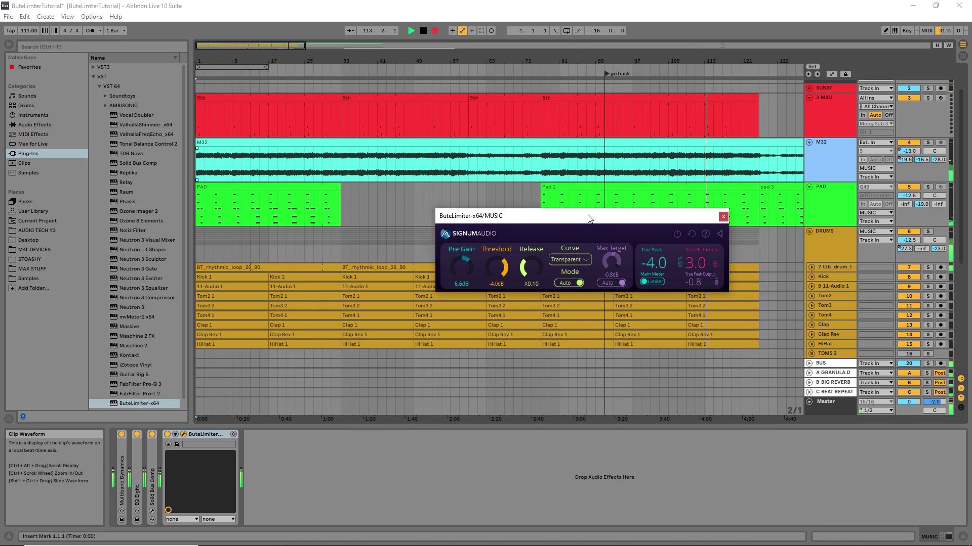
pyautogui.moveTo(476, 150); pyautogui.dragTo(390, 91)
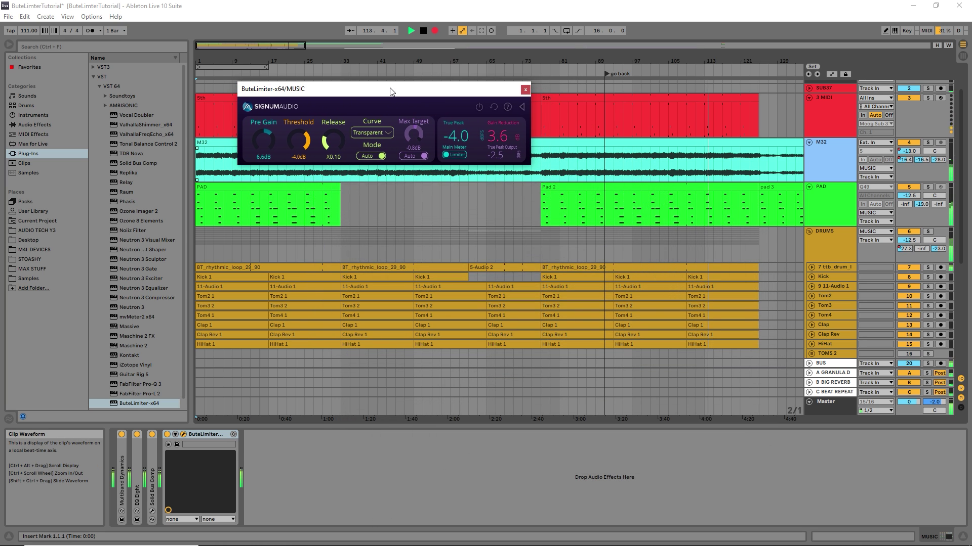
# - Expand the collapsed limiter, enlarge its window to show the full waveform history and move it slightly higher over the arrangement
pyautogui.click(524, 108)
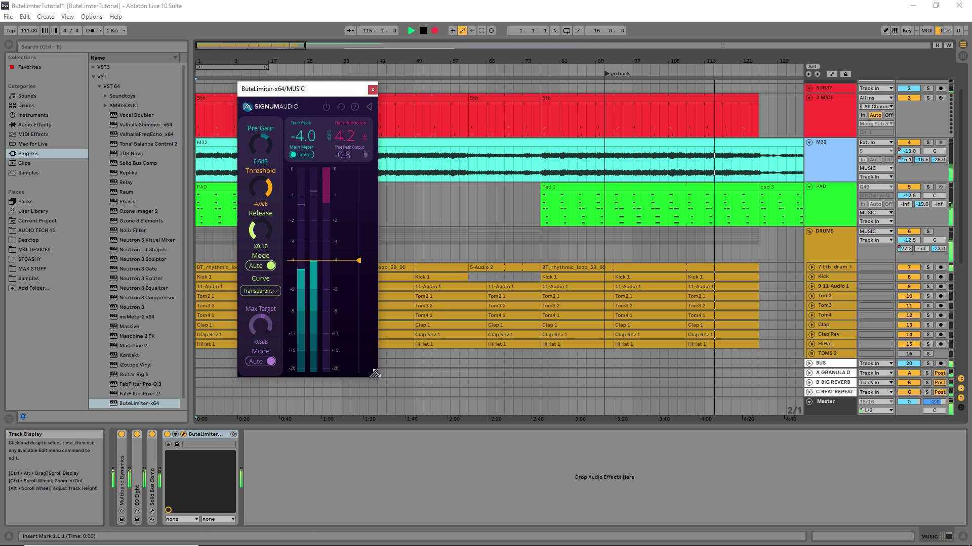
pyautogui.moveTo(393, 376); pyautogui.dragTo(788, 479)
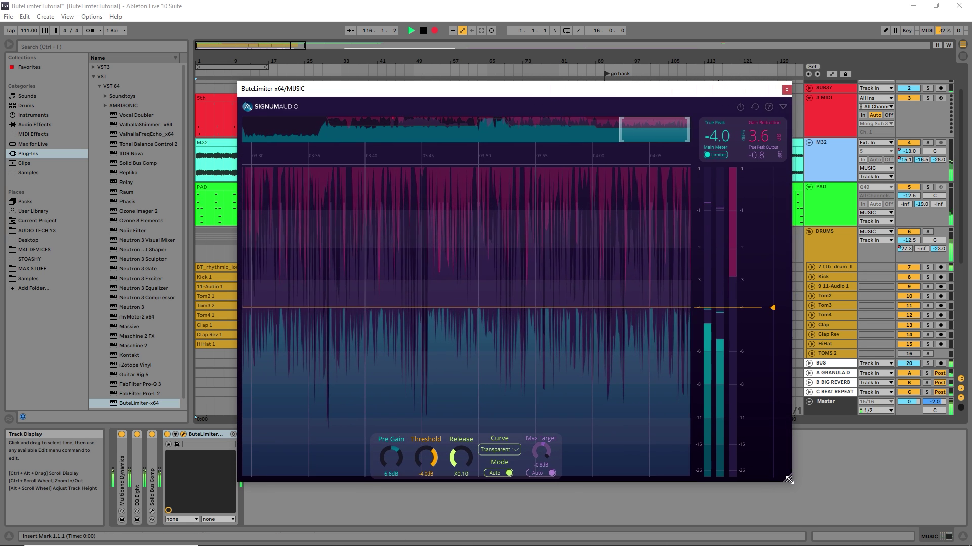
pyautogui.moveTo(557, 89); pyautogui.dragTo(538, 59)
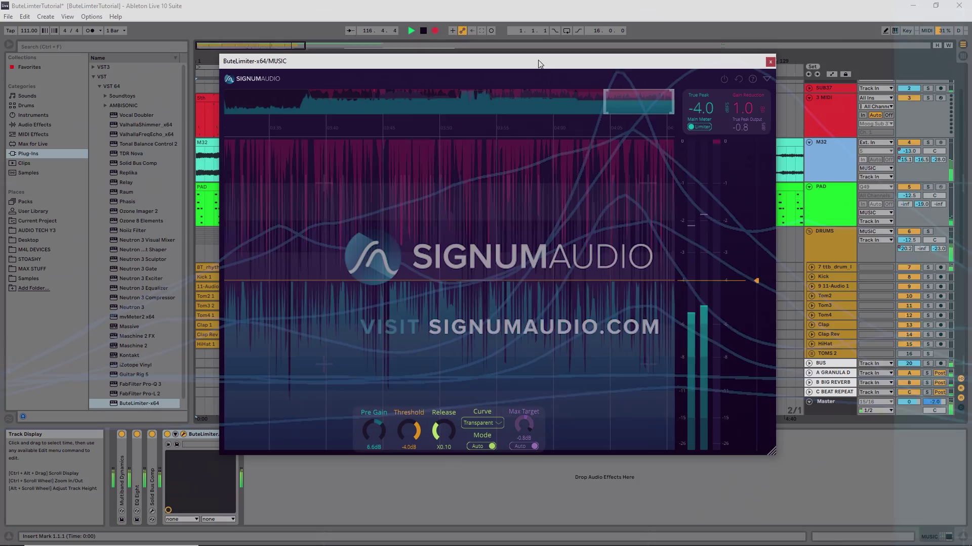